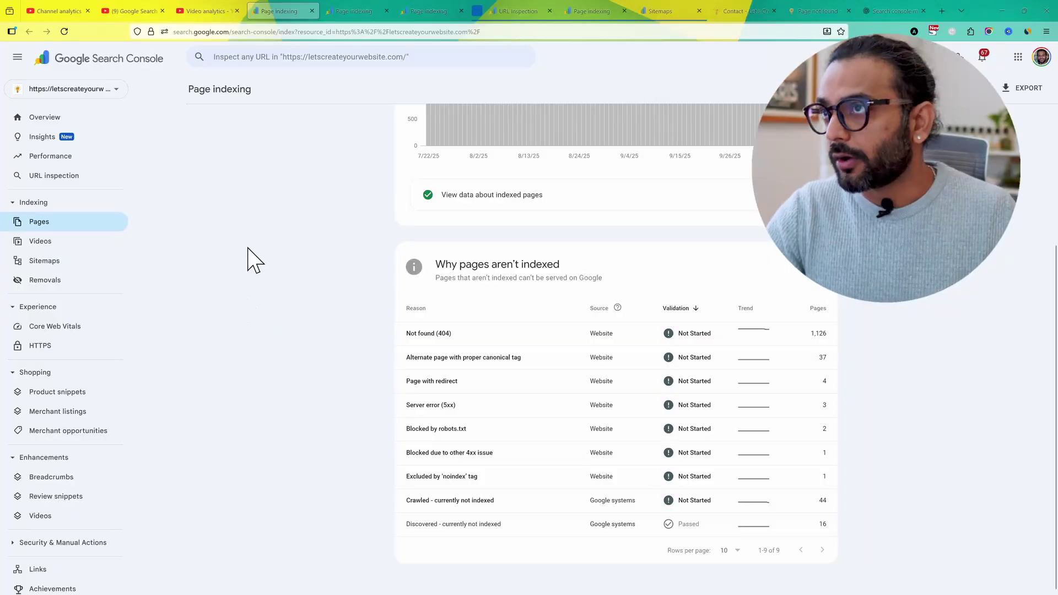
Step: Scroll through the Page with redirect report to view its four example URLs
{"action": "scroll", "coordinate": [273, 325], "scroll_direction": "down", "scroll_amount": 1}
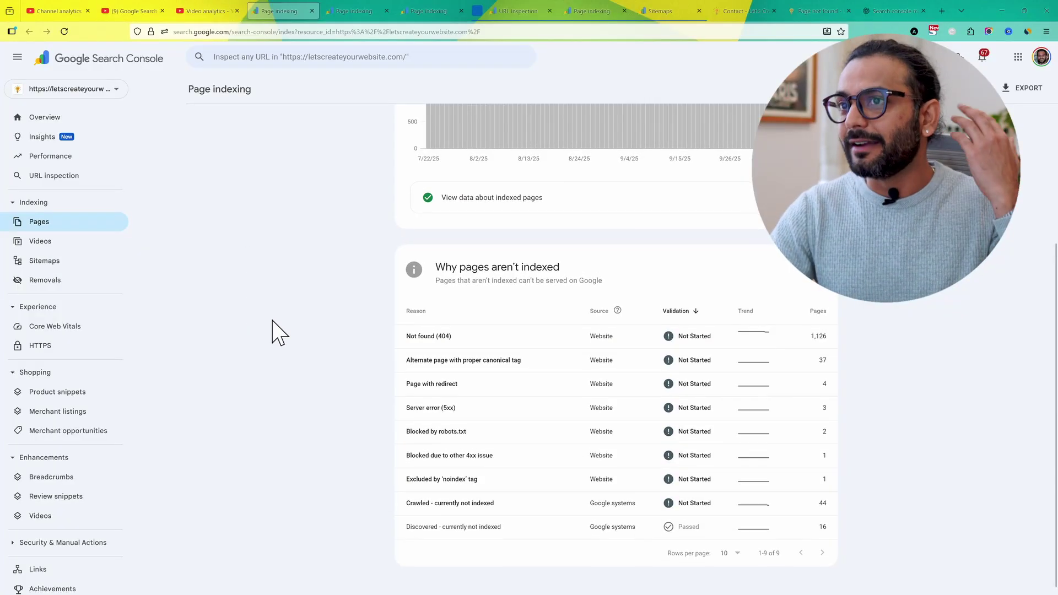
{"action": "scroll", "coordinate": [273, 331], "scroll_direction": "up", "scroll_amount": 1}
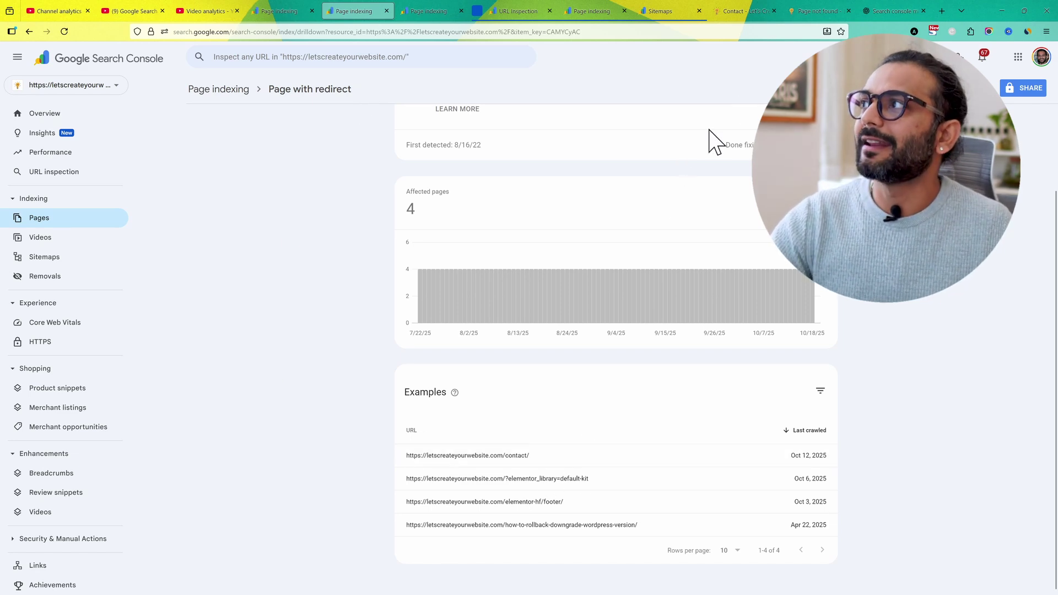
{"action": "left_click", "coordinate": [744, 12]}
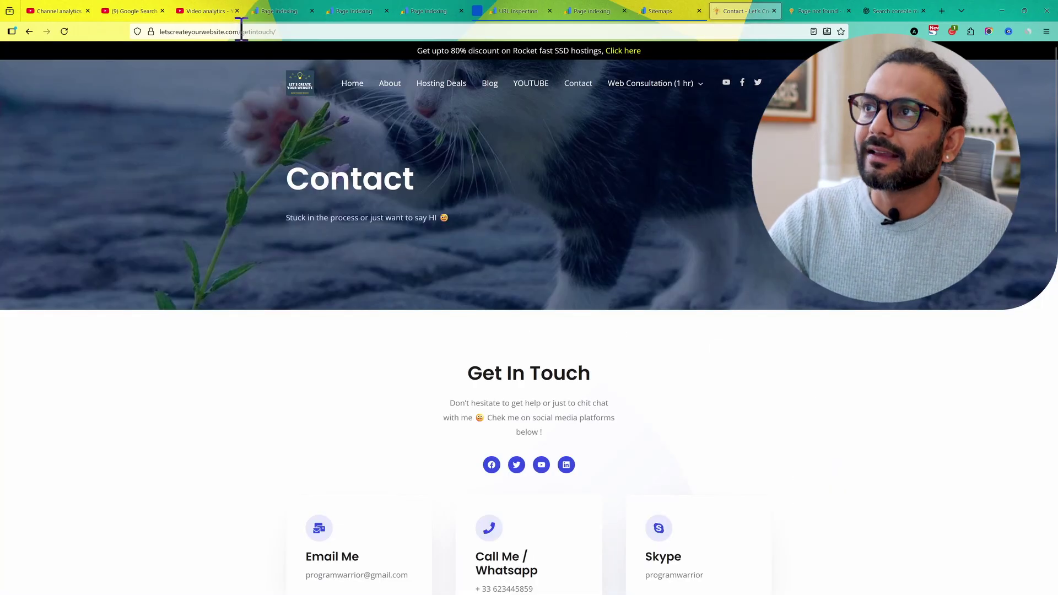
{"action": "left_click", "coordinate": [243, 32]}
{"action": "left_click_drag", "start_coordinate": [261, 34], "coordinate": [298, 33]}
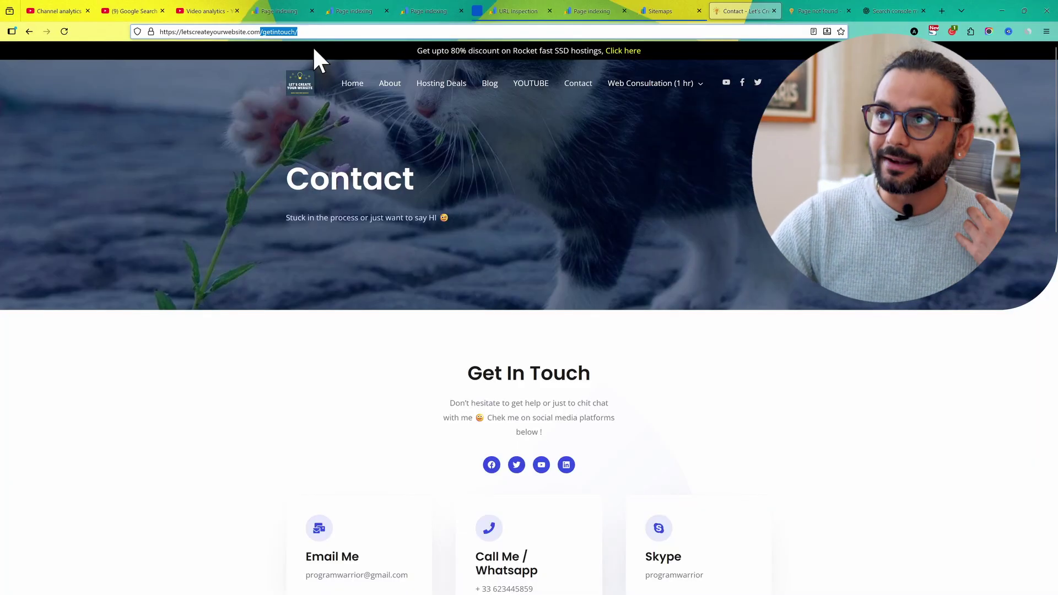
{"action": "left_click", "coordinate": [353, 11]}
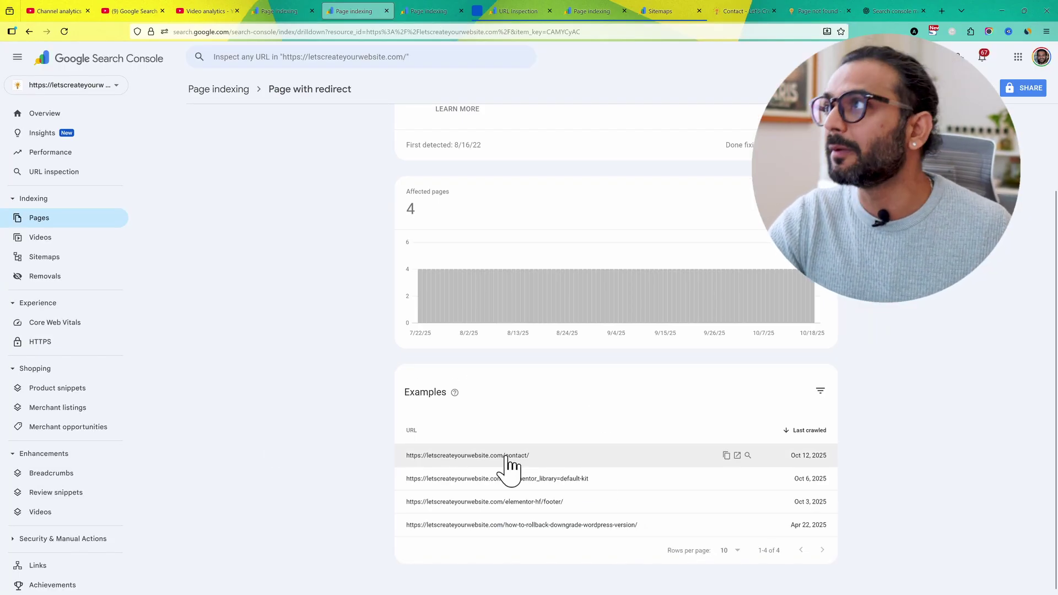
{"action": "left_click", "coordinate": [760, 11]}
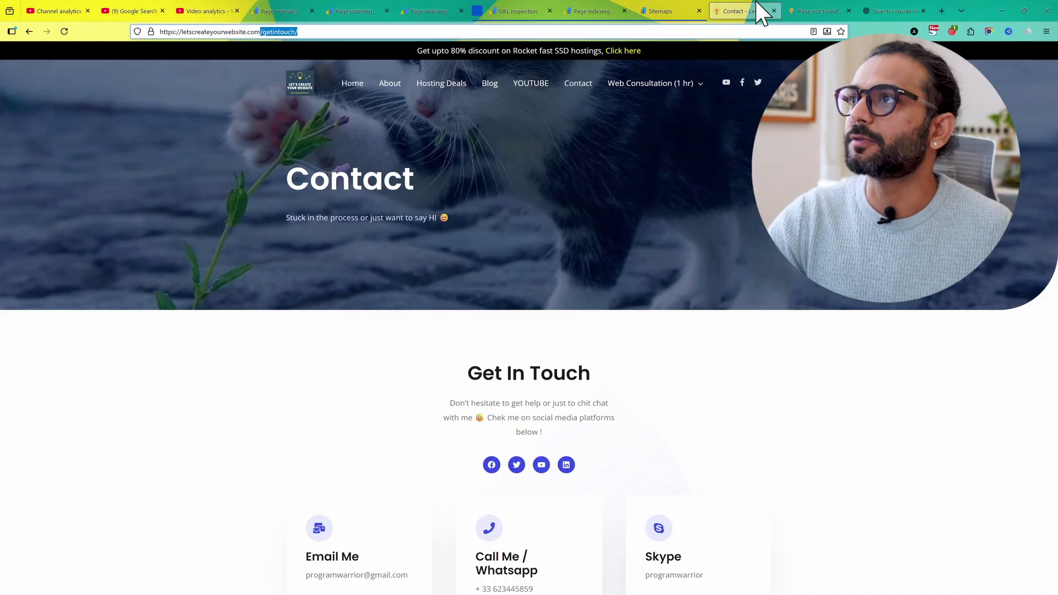
{"action": "left_click", "coordinate": [352, 11]}
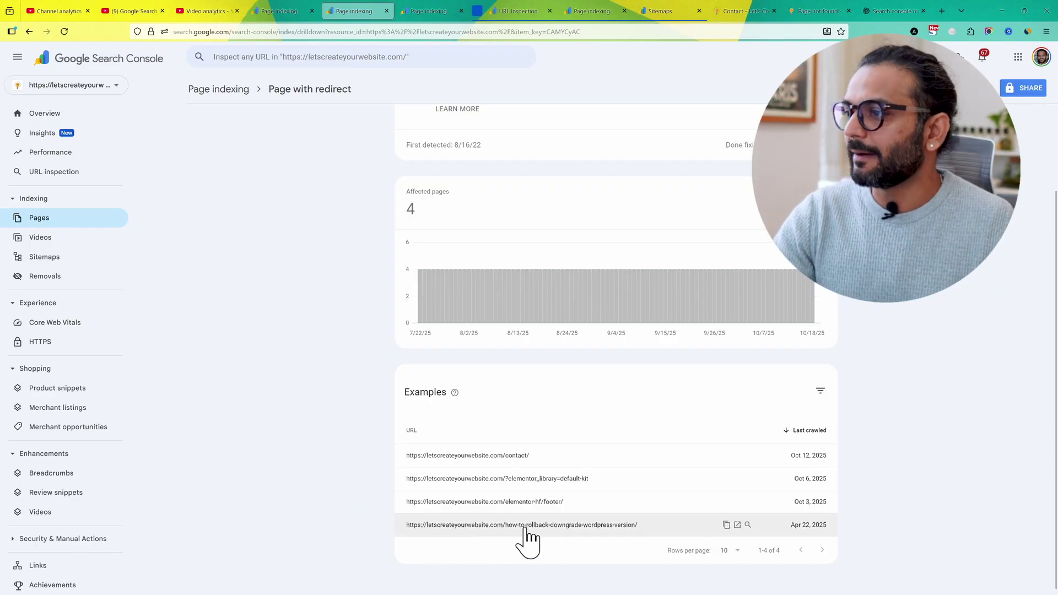
Step: Inspect the how-to-rollback-downgrade-wordpress-version URL and copy its full address
{"action": "left_click", "coordinate": [748, 525]}
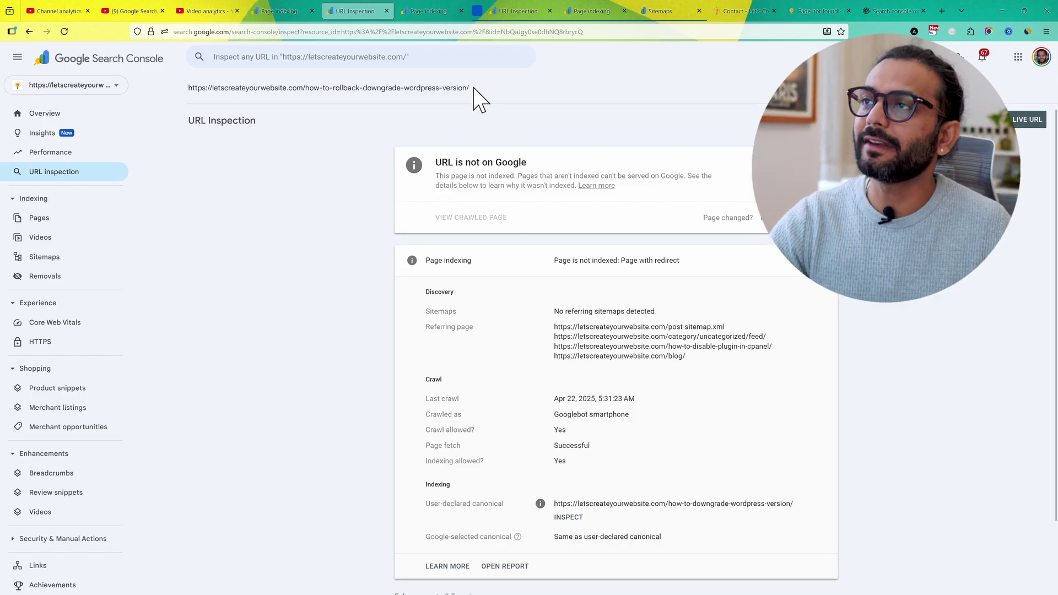
{"action": "left_click_drag", "start_coordinate": [473, 88], "coordinate": [195, 99]}
{"action": "left_click", "coordinate": [185, 102]}
{"action": "triple_click", "coordinate": [186, 92]}
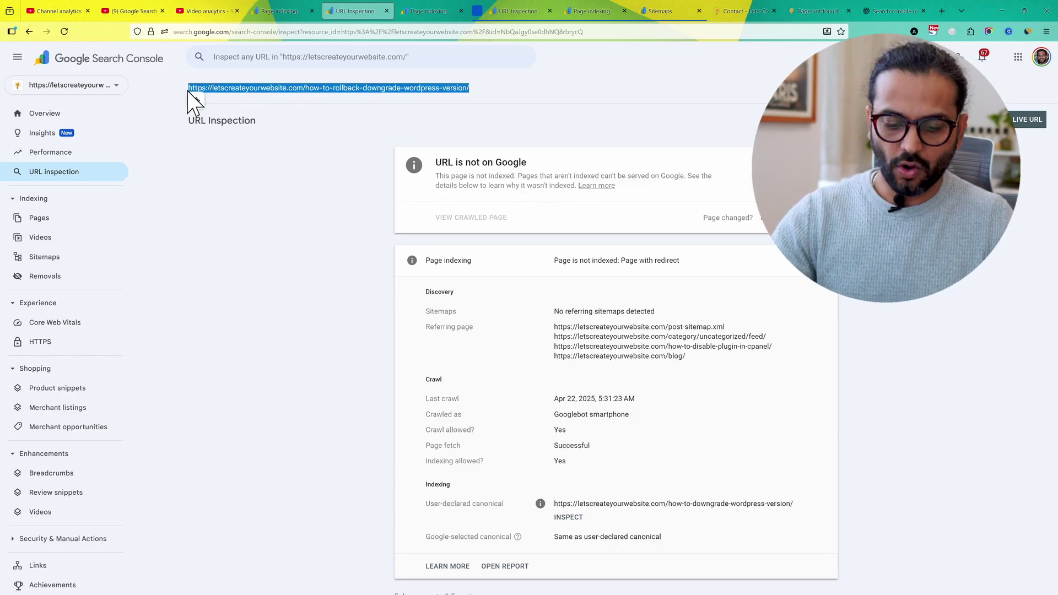
{"action": "key", "text": "ctrl+c"}
Step: Load the copied URL in a new tab to confirm it lands on the downgrade article
{"action": "key", "text": "ctrl+t"}
{"action": "key", "text": "ctrl+v"}
{"action": "key", "text": "Return"}
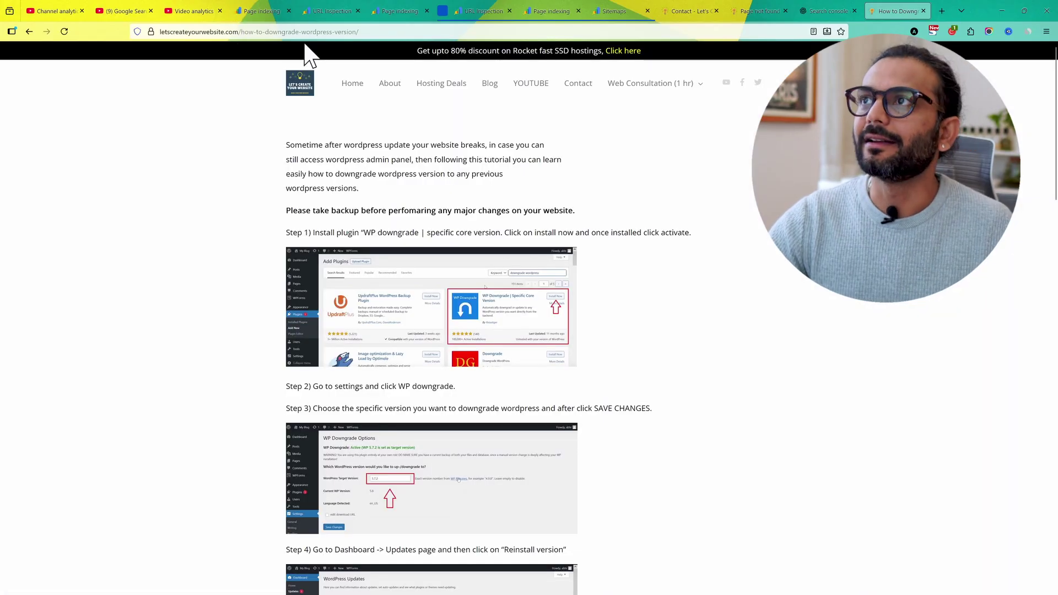
Step: Back in URL Inspection, review the Page with redirect status and the No referring sitemaps detected note
{"action": "left_click", "coordinate": [346, 10]}
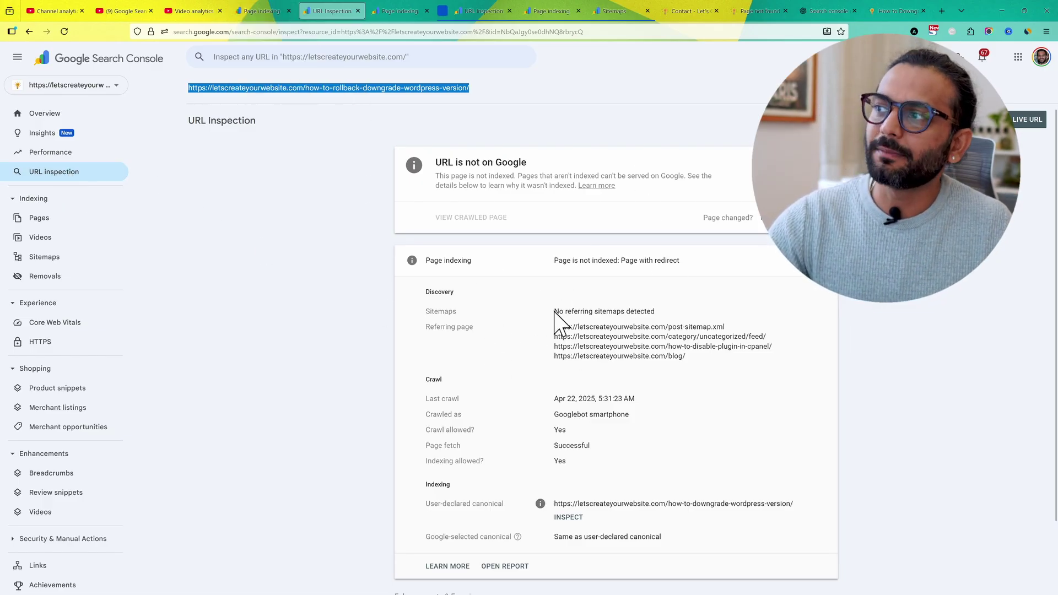
{"action": "left_click_drag", "start_coordinate": [554, 311], "coordinate": [668, 321]}
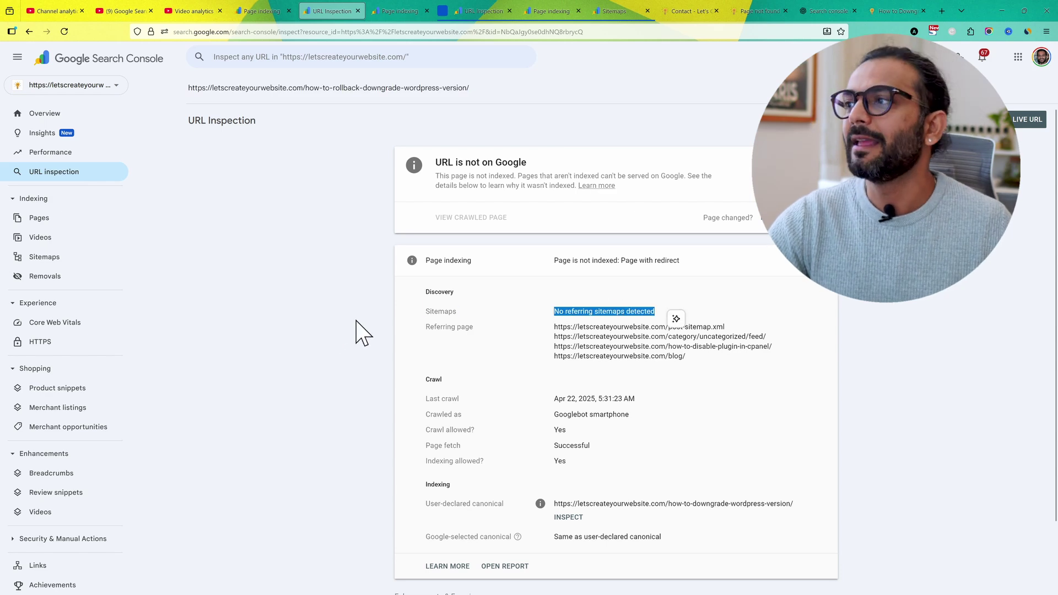
{"action": "left_click", "coordinate": [263, 334]}
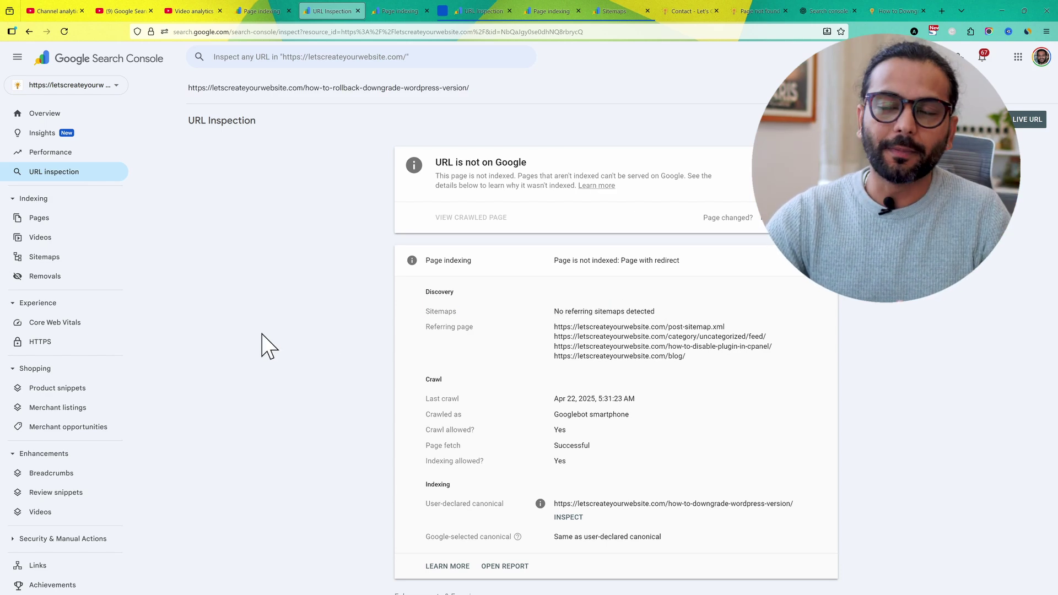
Step: Return to the Page indexing overview and open Not found (404), showing example URLs like /en/ and /homepage
{"action": "left_click", "coordinate": [30, 31]}
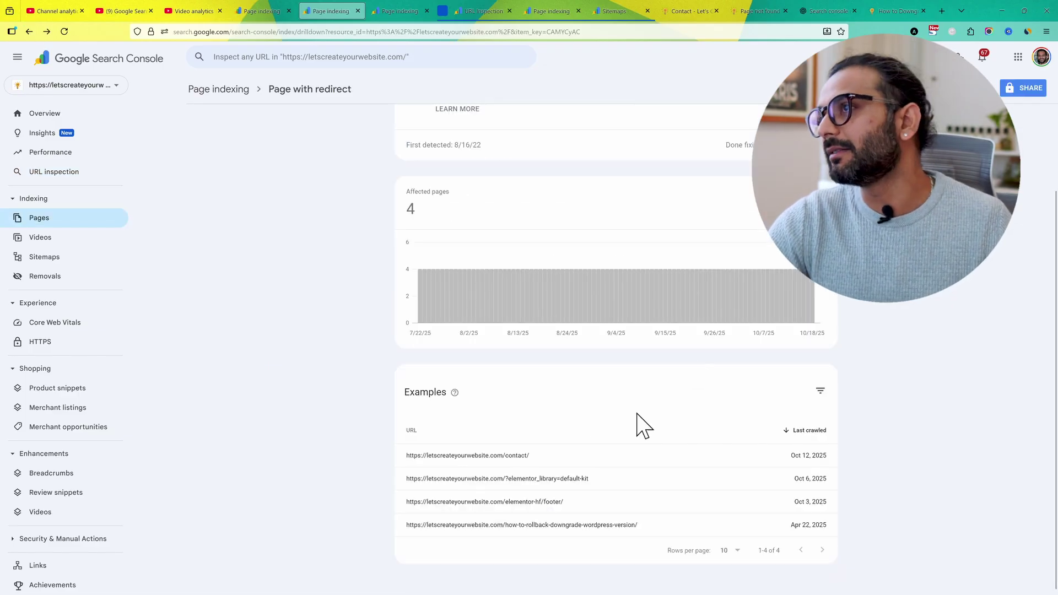
{"action": "scroll", "coordinate": [485, 135], "scroll_direction": "up", "scroll_amount": 2}
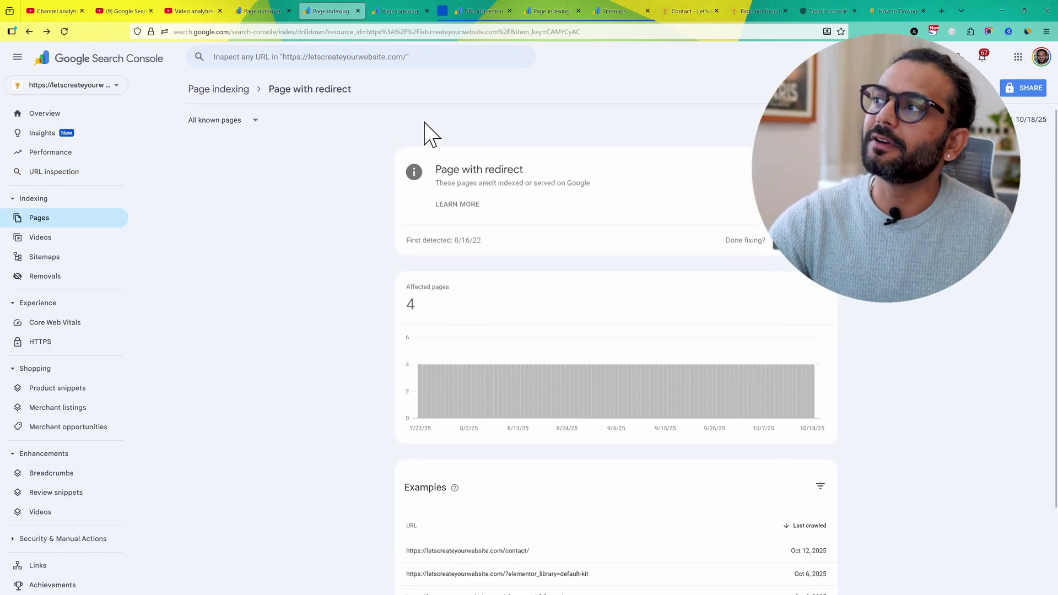
{"action": "key", "text": "ctrl+shift+Tab"}
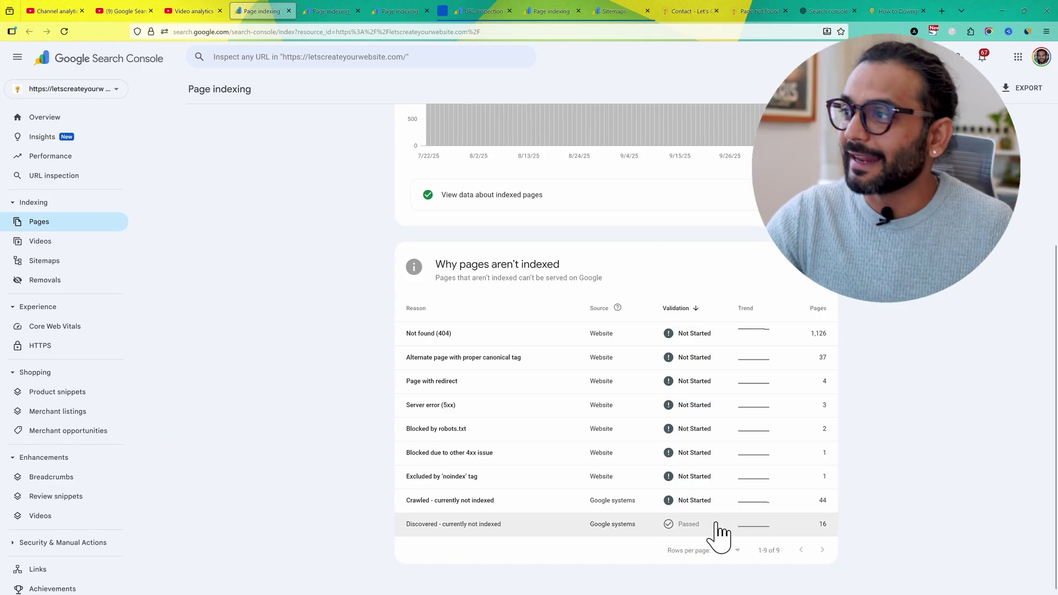
{"action": "left_click", "coordinate": [494, 334]}
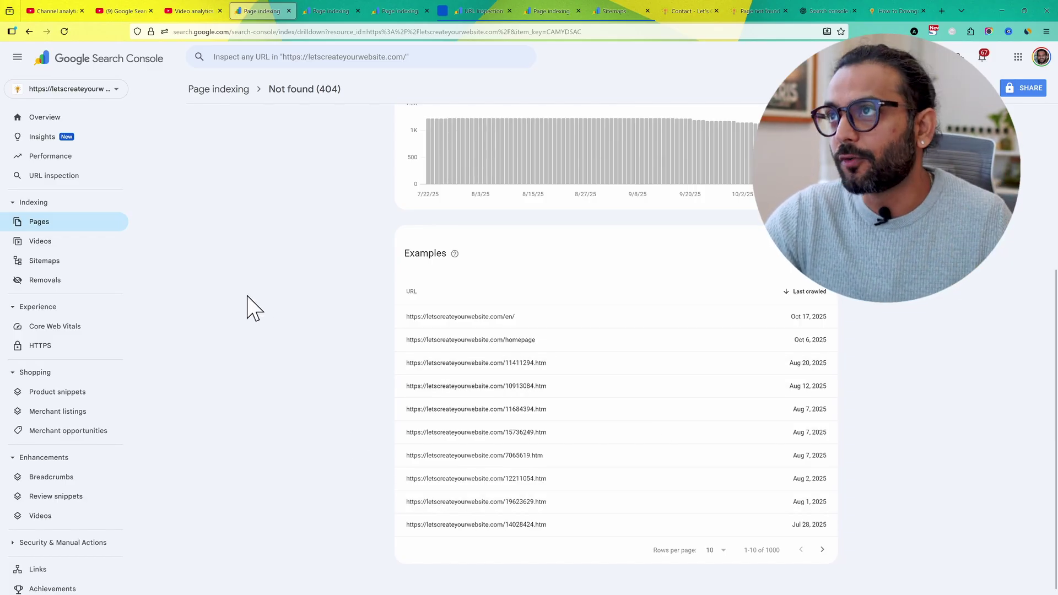
{"action": "scroll", "coordinate": [247, 307], "scroll_direction": "up", "scroll_amount": 4}
{"action": "scroll", "coordinate": [307, 295], "scroll_direction": "down", "scroll_amount": 4}
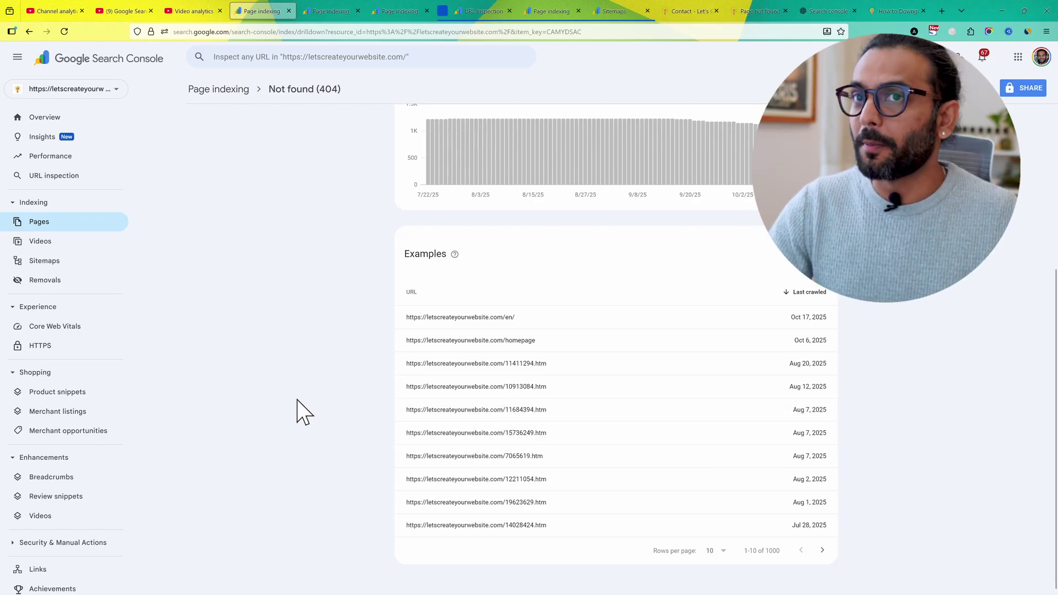
Step: From the Page indexing overview, open and scroll through the Blocked by robots.txt reason's details
{"action": "left_click", "coordinate": [222, 96]}
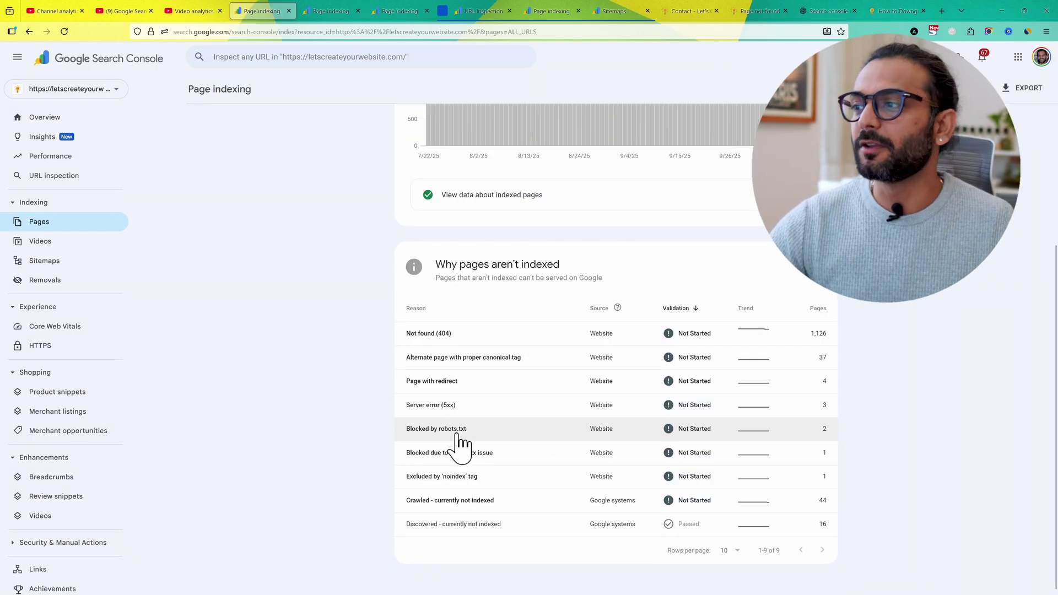
{"action": "left_click", "coordinate": [513, 435]}
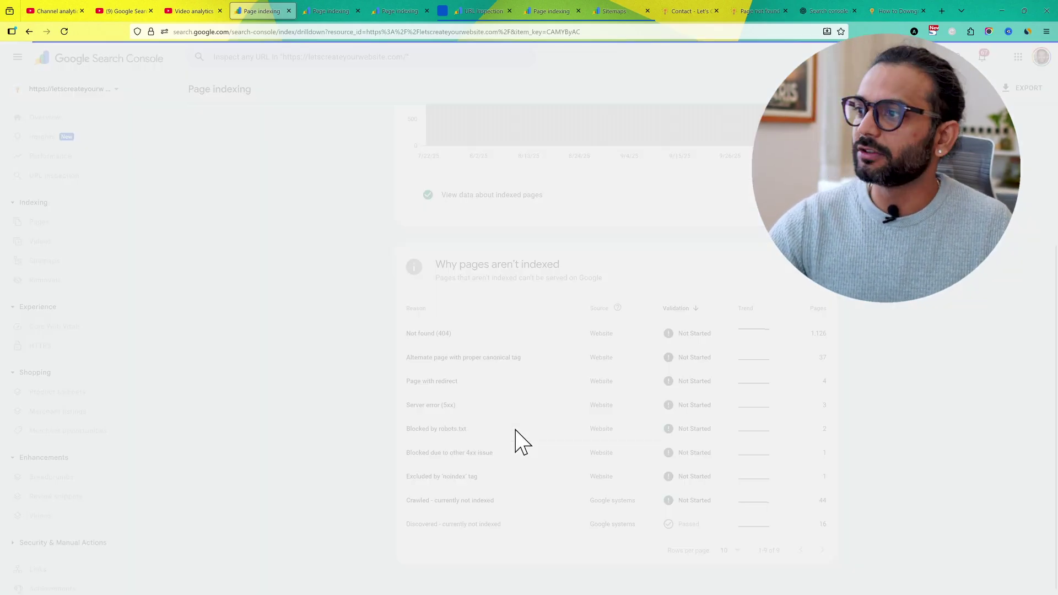
{"action": "scroll", "coordinate": [485, 425], "scroll_direction": "down", "scroll_amount": 1}
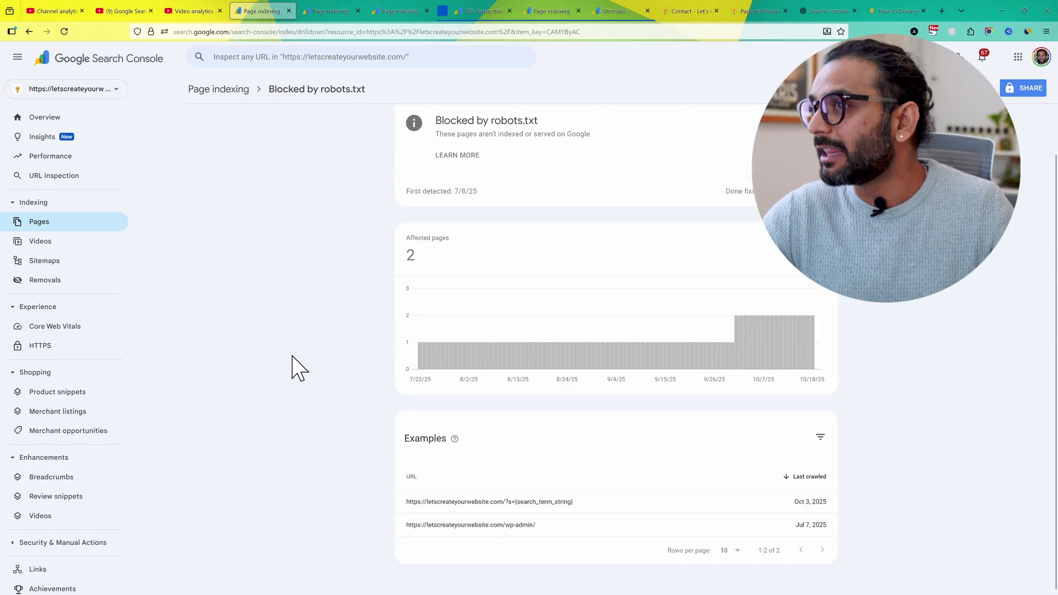
Step: Go back to the overview, check the Google Search YouTube playlist, then return to the nine-reason table
{"action": "key", "text": "alt+Left"}
{"action": "scroll", "coordinate": [341, 375], "scroll_direction": "down", "scroll_amount": 2}
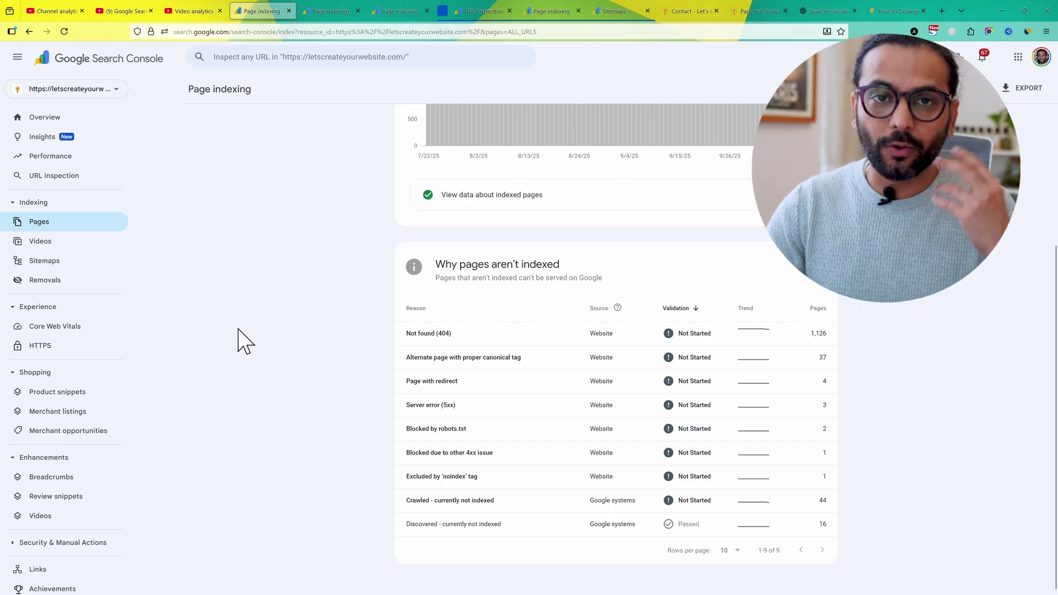
{"action": "key", "text": "ctrl+2"}
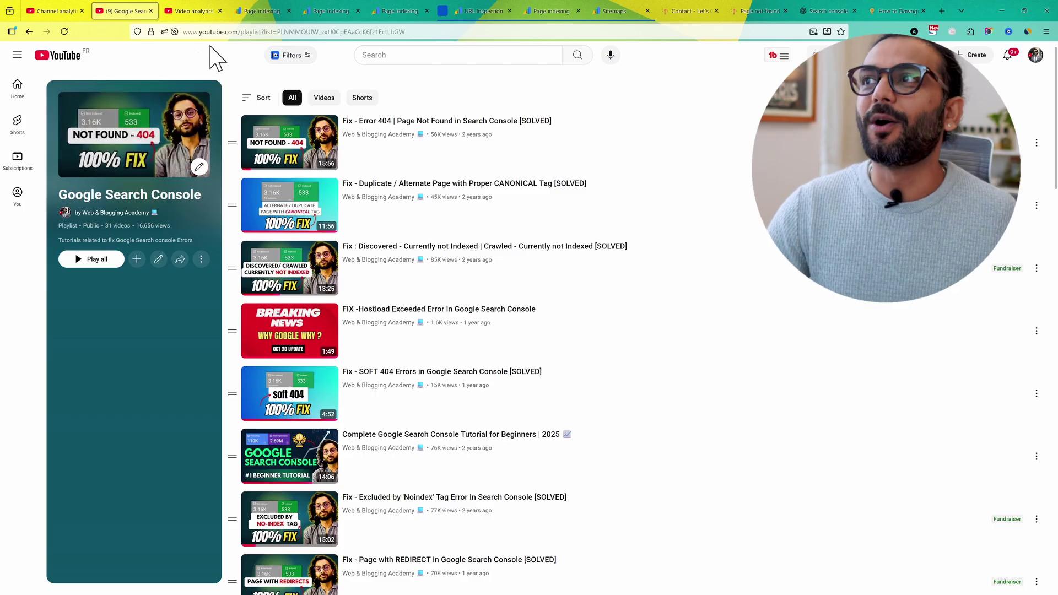
{"action": "left_click", "coordinate": [270, 11]}
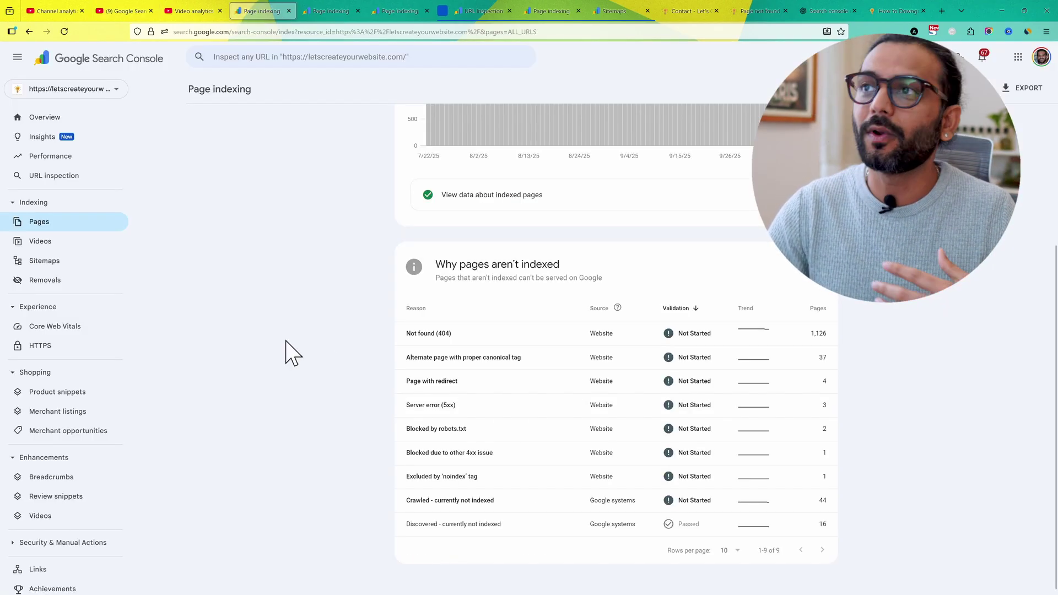
{"action": "left_click", "coordinate": [132, 11]}
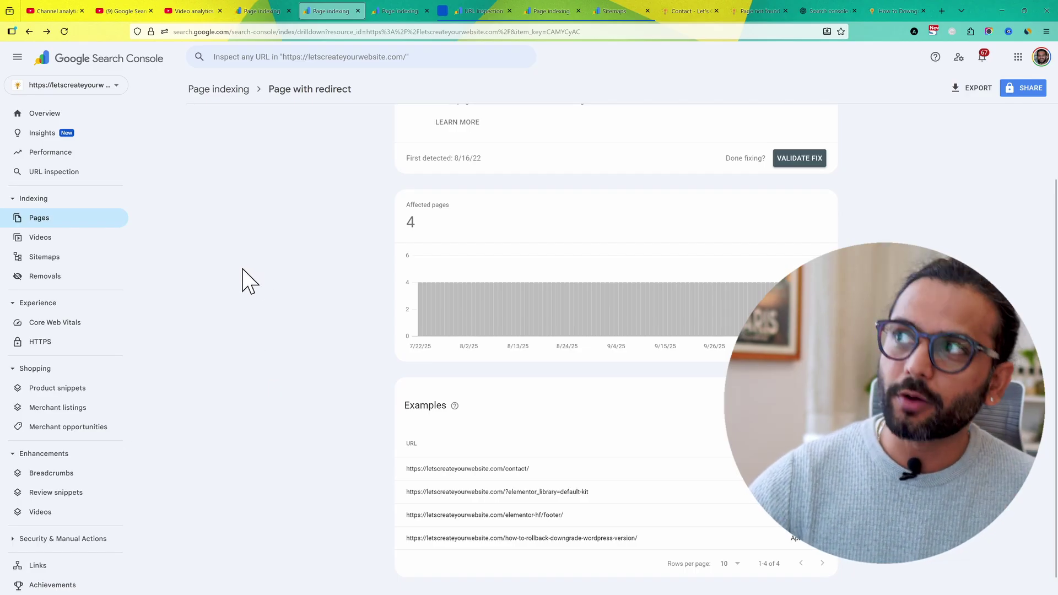
{"action": "key", "text": "alt+Left"}
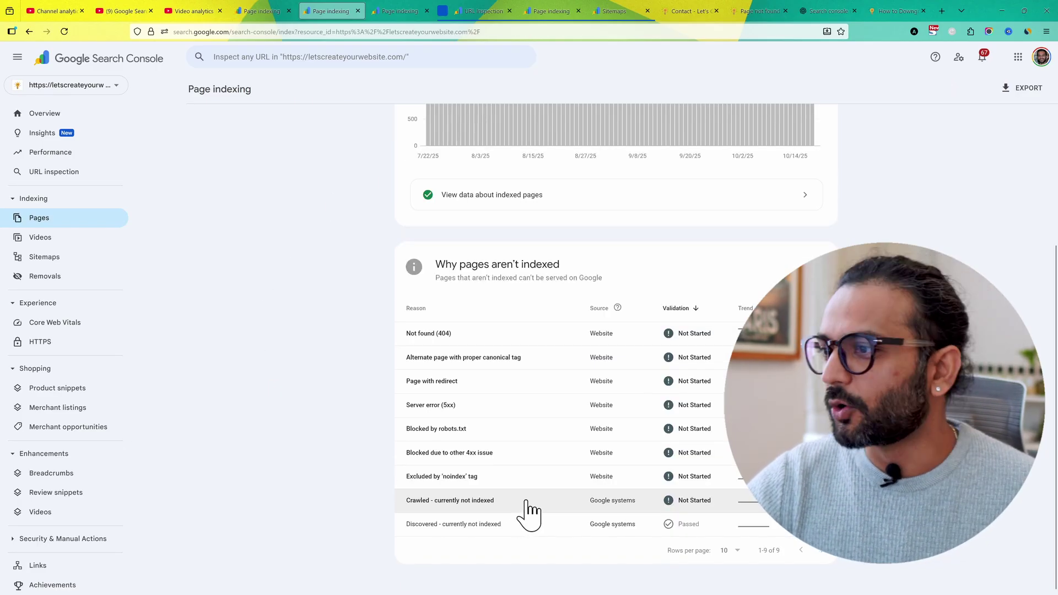
{"action": "left_click", "coordinate": [527, 502]}
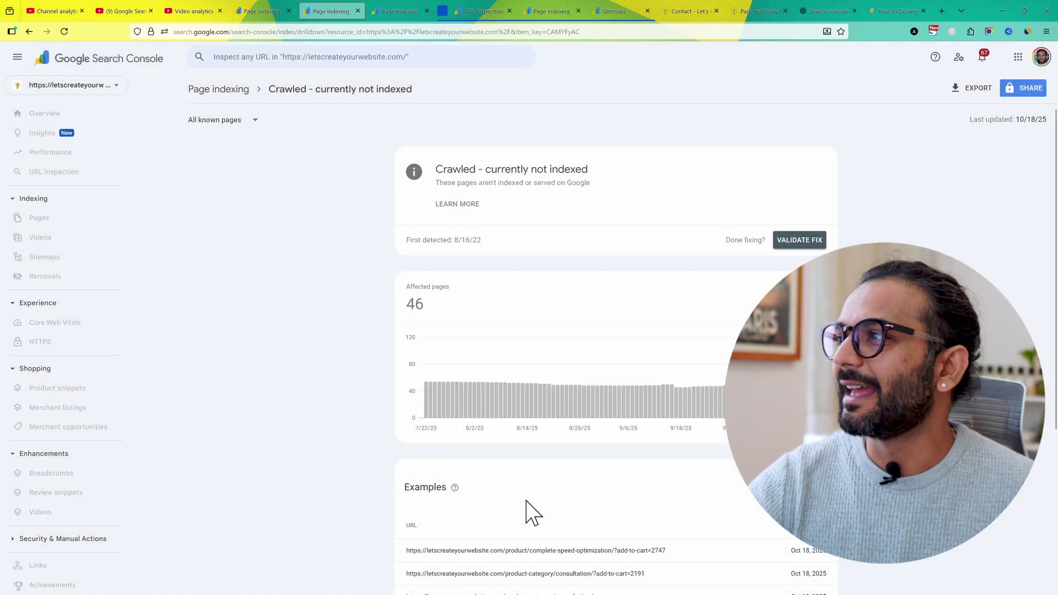
{"action": "scroll", "coordinate": [529, 510], "scroll_direction": "down", "scroll_amount": 3}
{"action": "scroll", "coordinate": [526, 512], "scroll_direction": "down", "scroll_amount": 1}
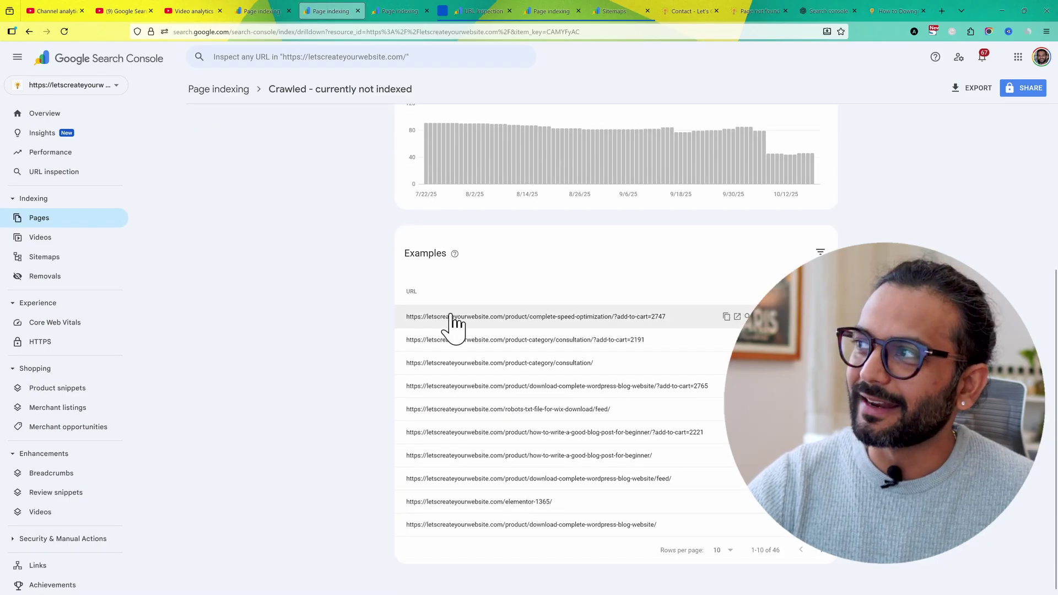
{"action": "scroll", "coordinate": [456, 328], "scroll_direction": "up", "scroll_amount": 5}
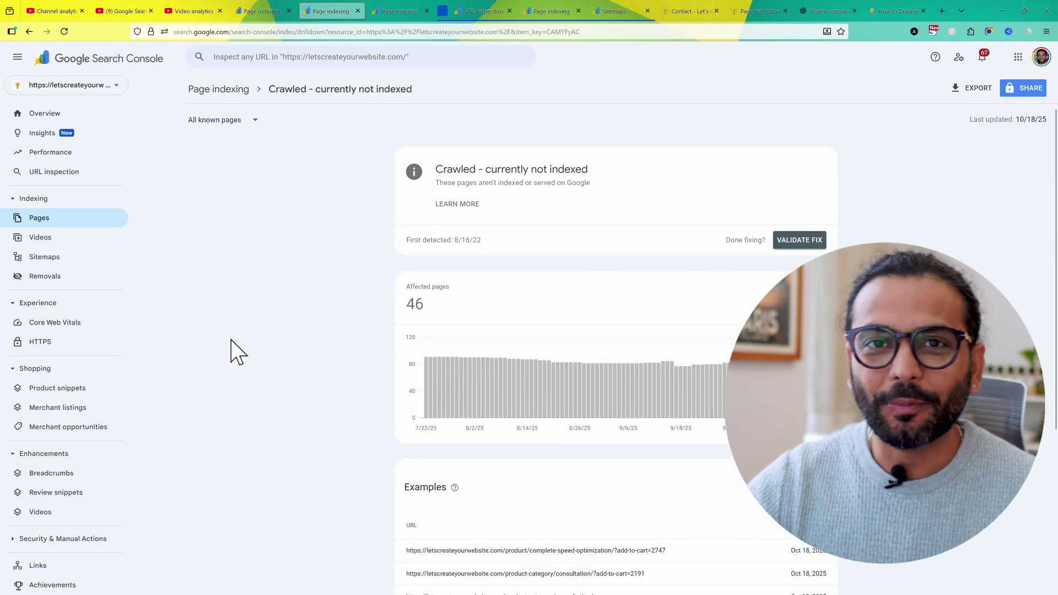
{"action": "scroll", "coordinate": [238, 353], "scroll_direction": "down", "scroll_amount": 3}
{"action": "scroll", "coordinate": [238, 353], "scroll_direction": "up", "scroll_amount": 3}
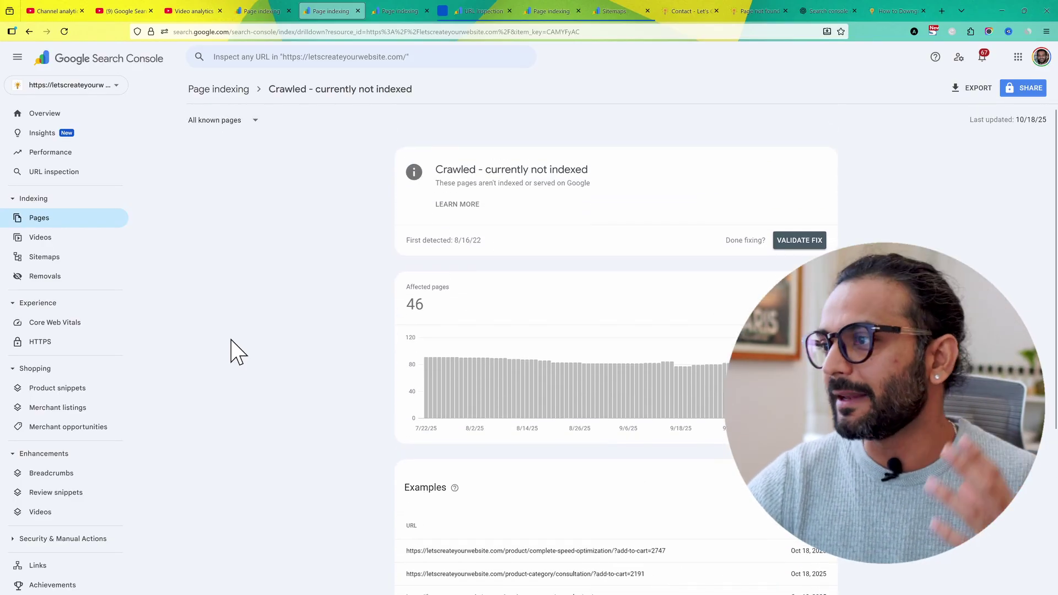
{"action": "scroll", "coordinate": [239, 353], "scroll_direction": "down", "scroll_amount": 4}
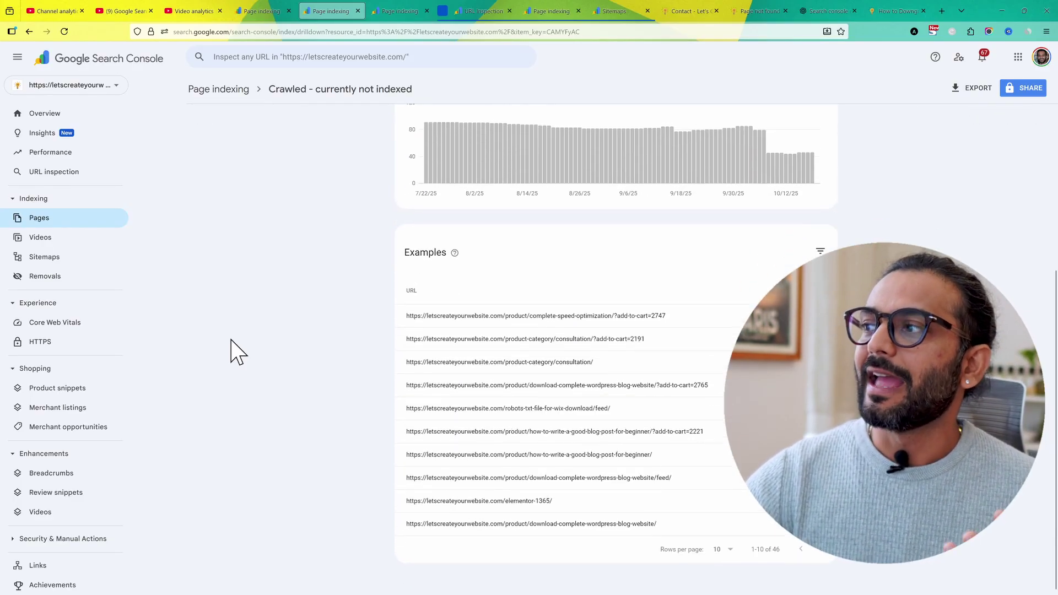
{"action": "scroll", "coordinate": [238, 353], "scroll_direction": "up", "scroll_amount": 4}
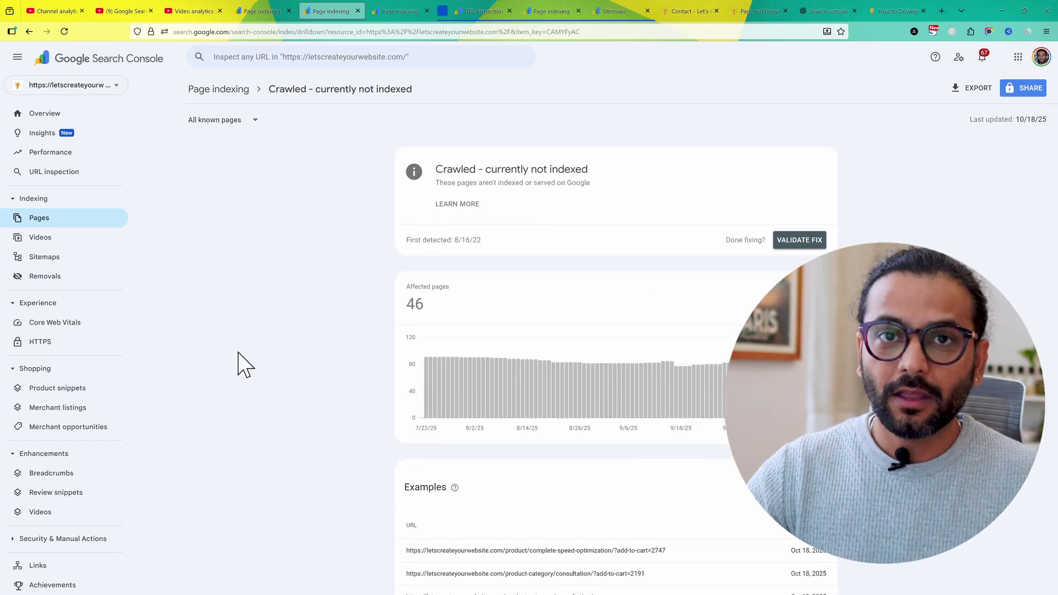
{"action": "scroll", "coordinate": [267, 397], "scroll_direction": "down", "scroll_amount": 2}
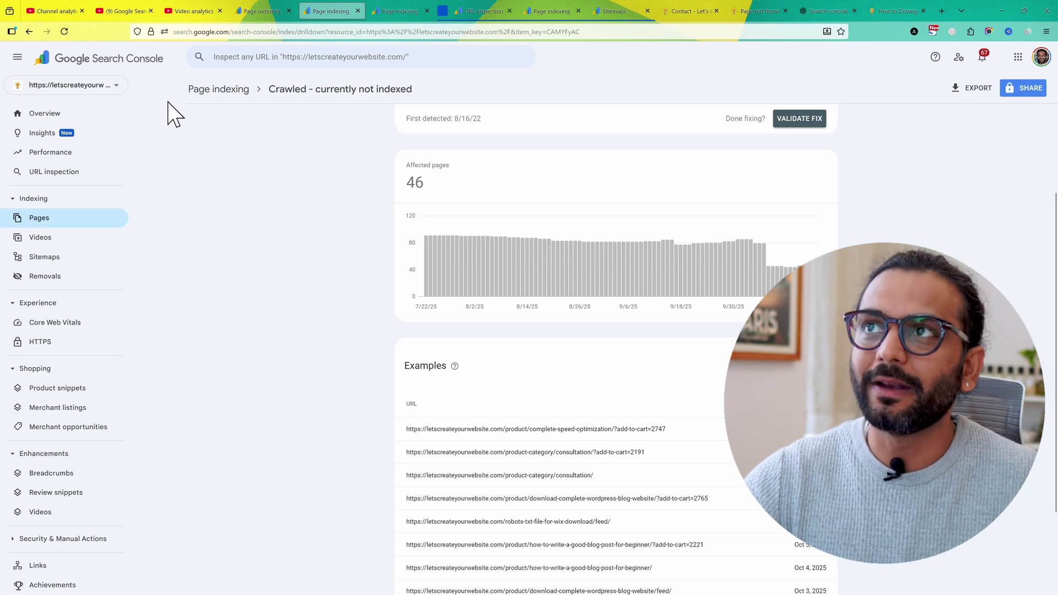
{"action": "left_click", "coordinate": [120, 11]}
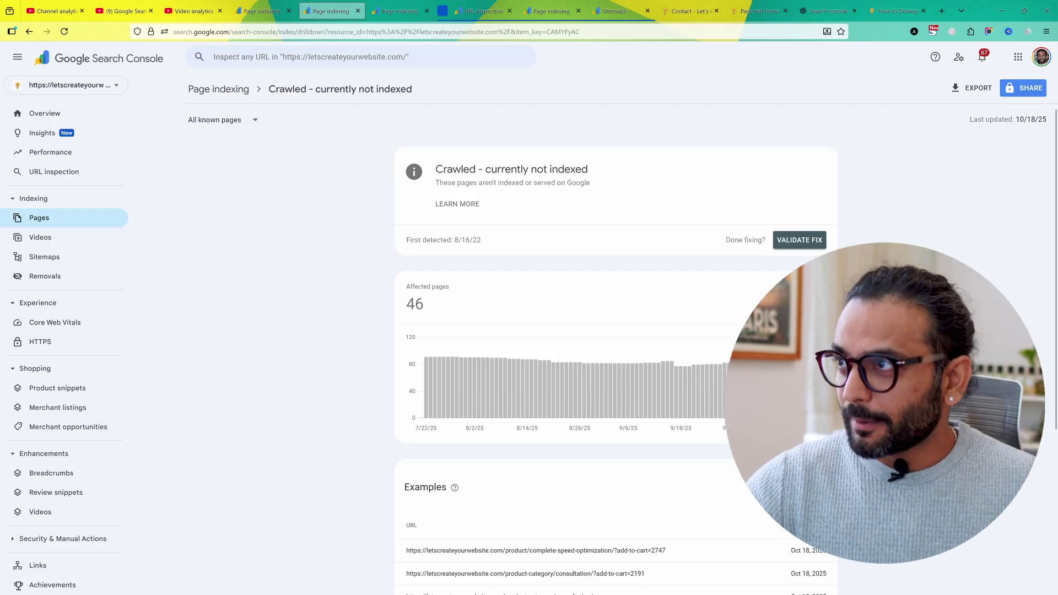
{"action": "scroll", "coordinate": [616, 341], "scroll_direction": "down", "scroll_amount": 1}
{"action": "scroll", "coordinate": [616, 342], "scroll_direction": "down", "scroll_amount": 5}
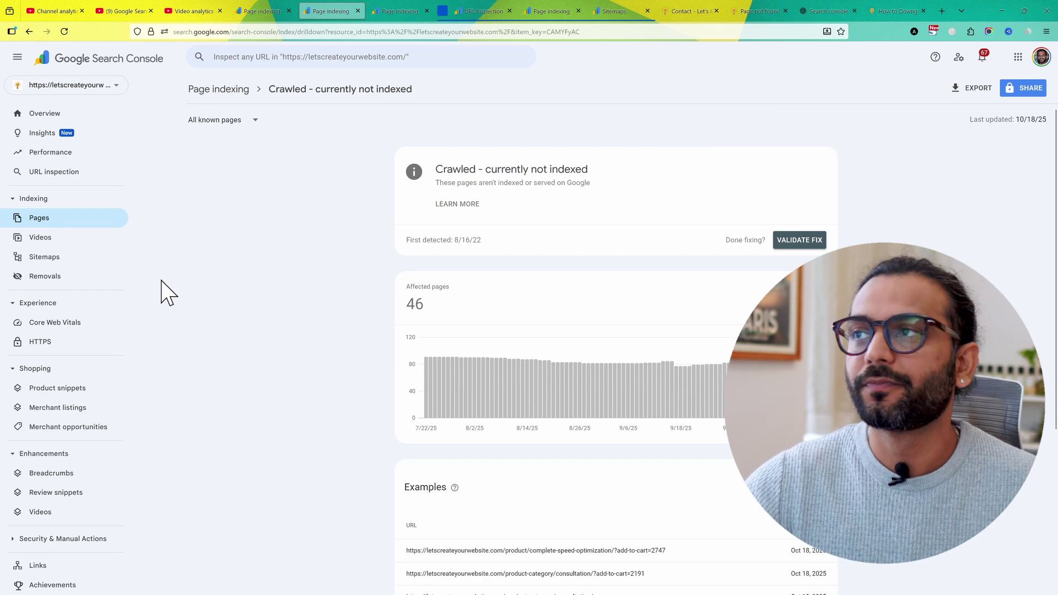
{"action": "scroll", "coordinate": [349, 417], "scroll_direction": "down", "scroll_amount": 4}
{"action": "key", "text": "ctrl+shift+Tab"}
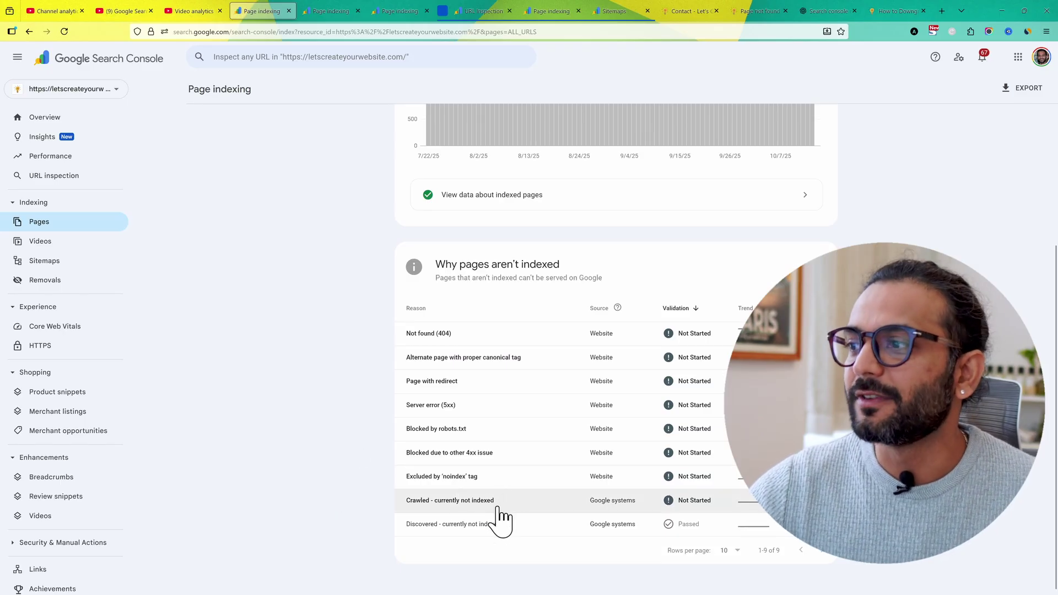
Step: Open Crawled - currently not indexed and inspect the product-category/consultation example URL
{"action": "left_click", "coordinate": [516, 501]}
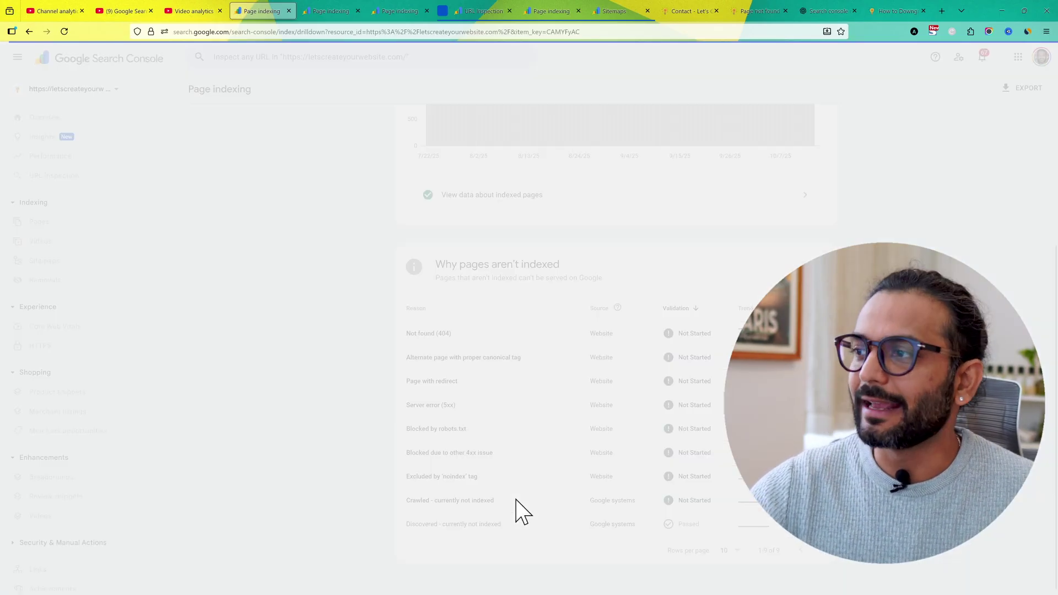
{"action": "scroll", "coordinate": [523, 493], "scroll_direction": "down", "scroll_amount": 1}
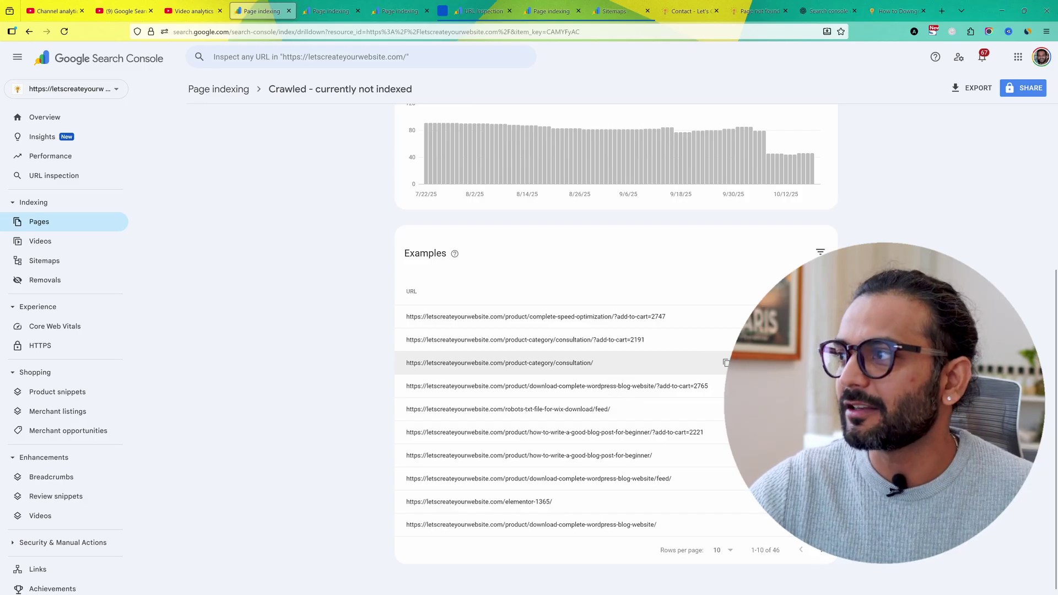
{"action": "left_click", "coordinate": [708, 364]}
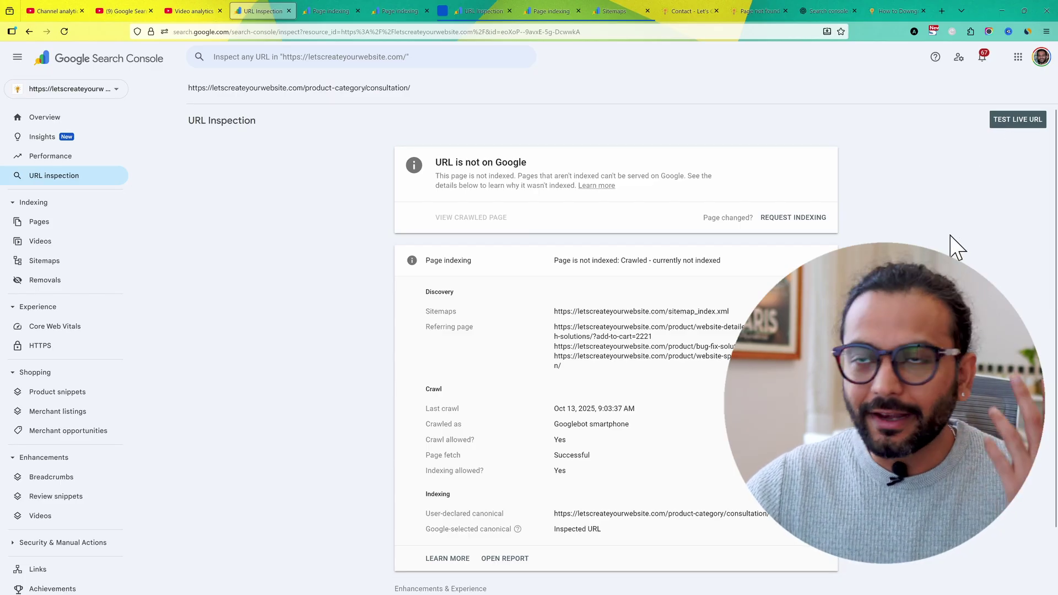
Step: Run a live test and expand Page availability, showing the URL is available to Google
{"action": "left_click", "coordinate": [1017, 120]}
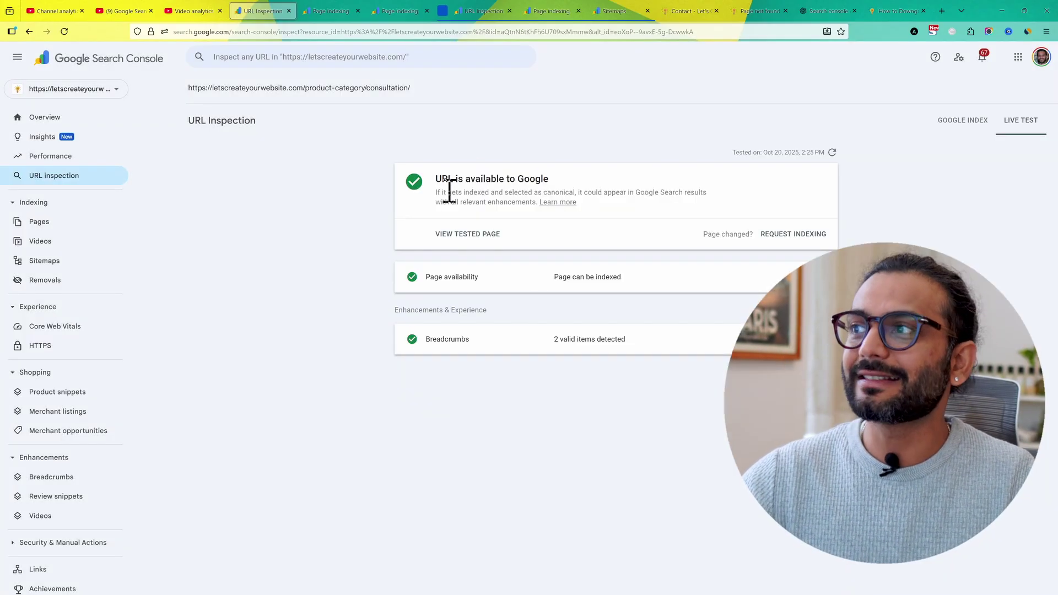
{"action": "triple_click", "coordinate": [297, 87]}
{"action": "key", "text": "ctrl+c"}
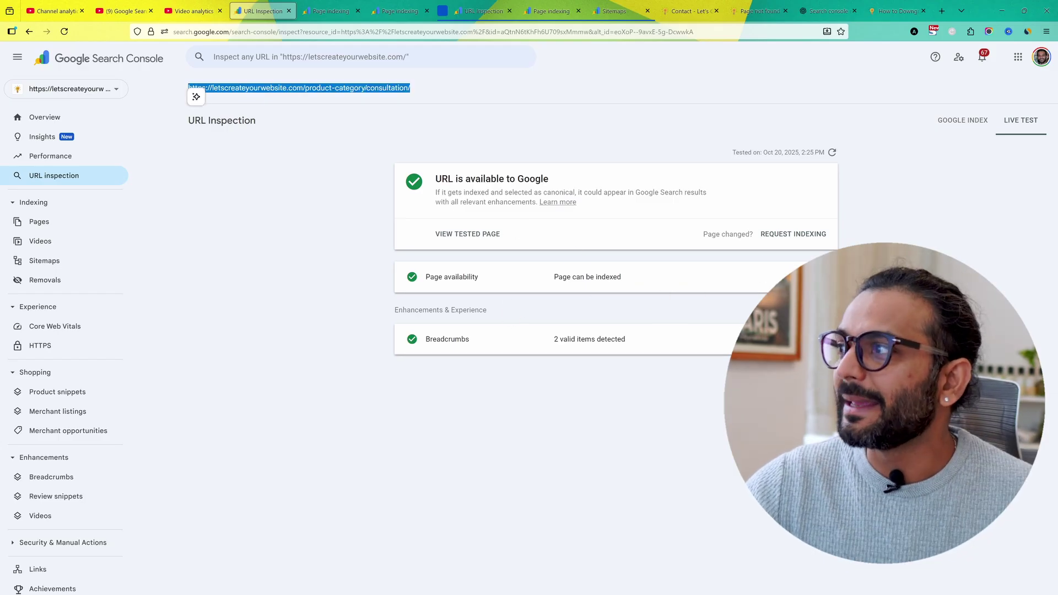
{"action": "left_click", "coordinate": [405, 277]}
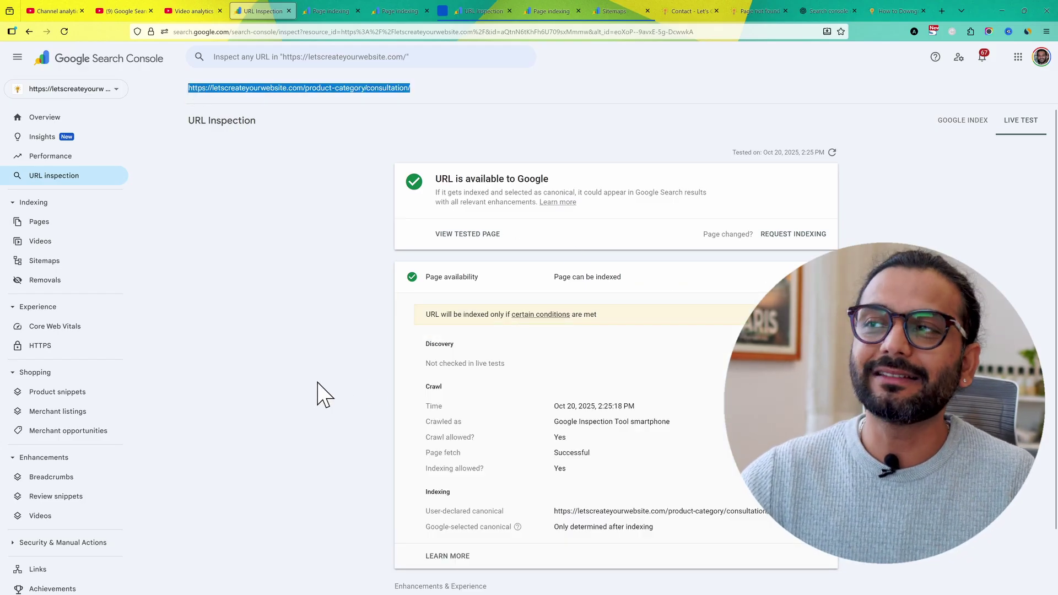
{"action": "scroll", "coordinate": [319, 394], "scroll_direction": "down", "scroll_amount": 1}
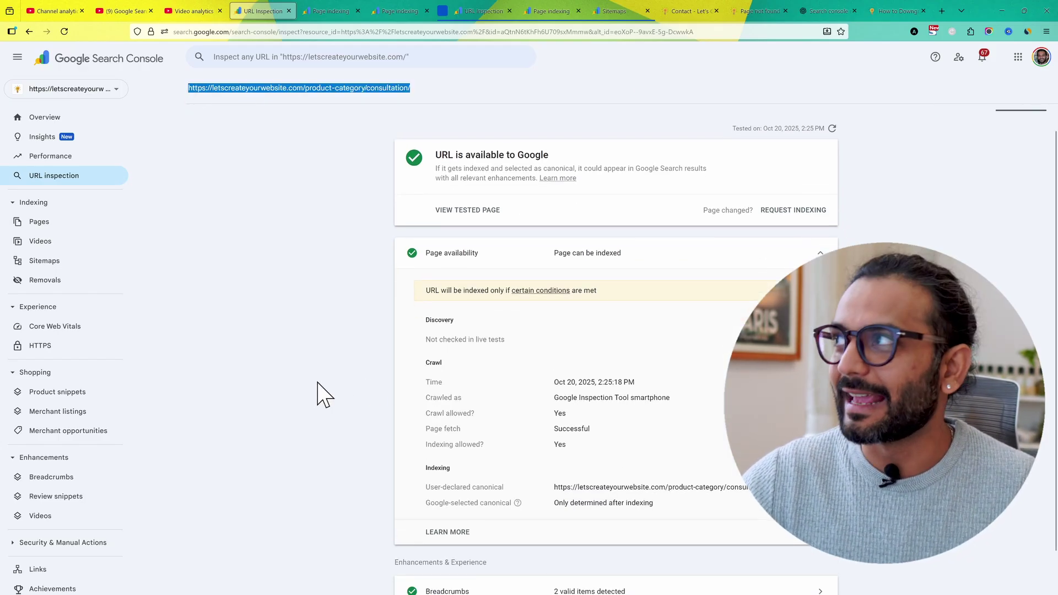
Step: Search Google in a new tab for the consultation URL, returning only the homepage marked Missing: product-category/
{"action": "left_click", "coordinate": [944, 14]}
{"action": "type", "text": "google"}
{"action": "key", "text": "Return"}
{"action": "key", "text": "ctrl+v"}
{"action": "key", "text": "Return"}
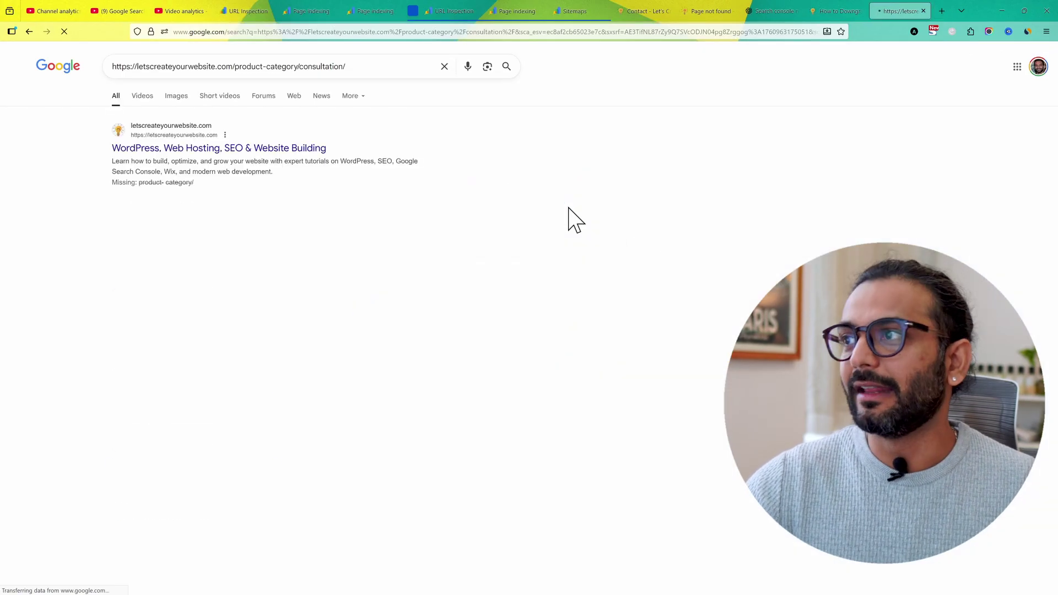